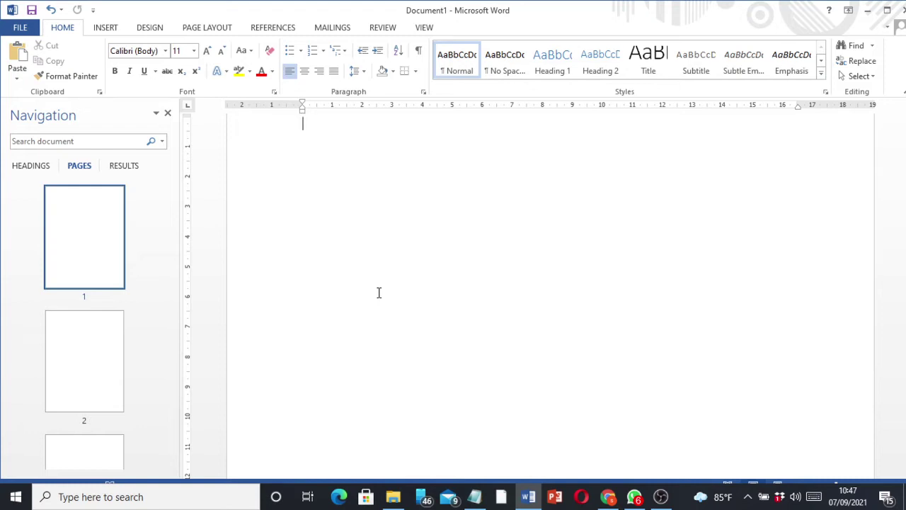
Step: Add an empty paragraph at the top of blank page 1
key(Return)
scroll(366, 352, up, 2)
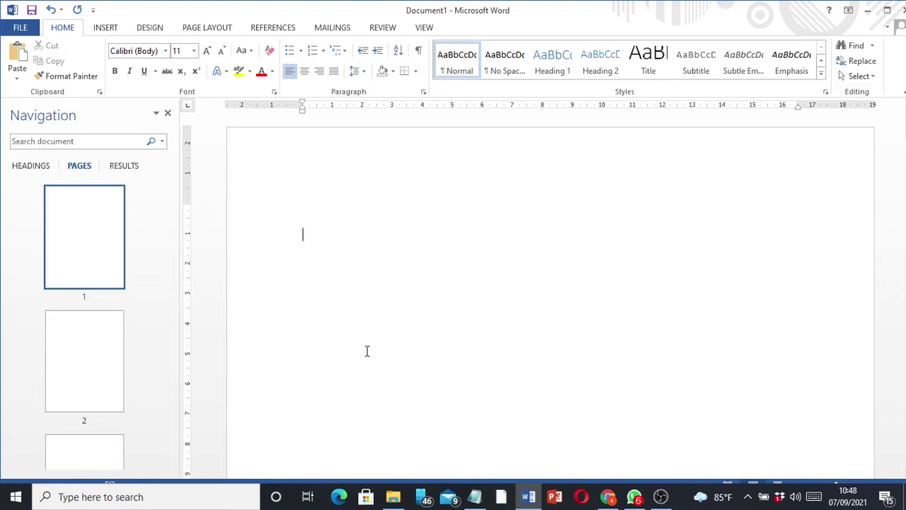
text(HEADING..)
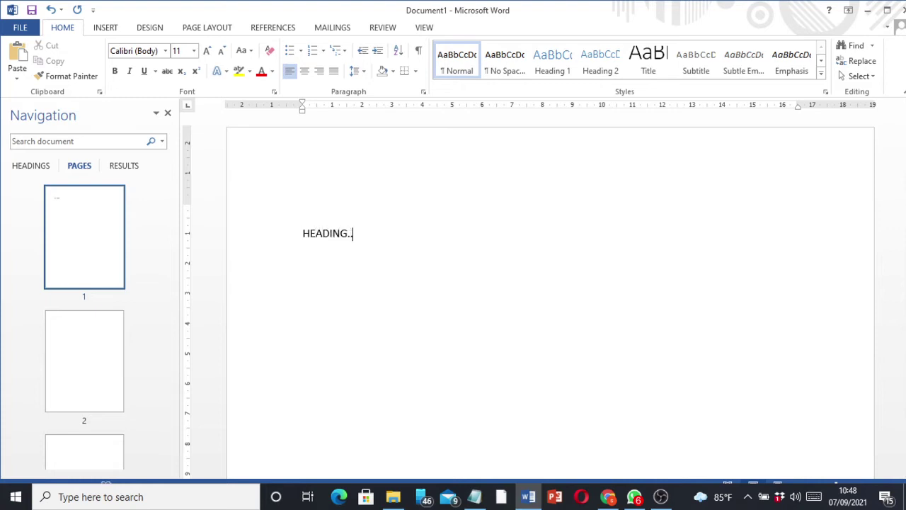
text(....................................................)
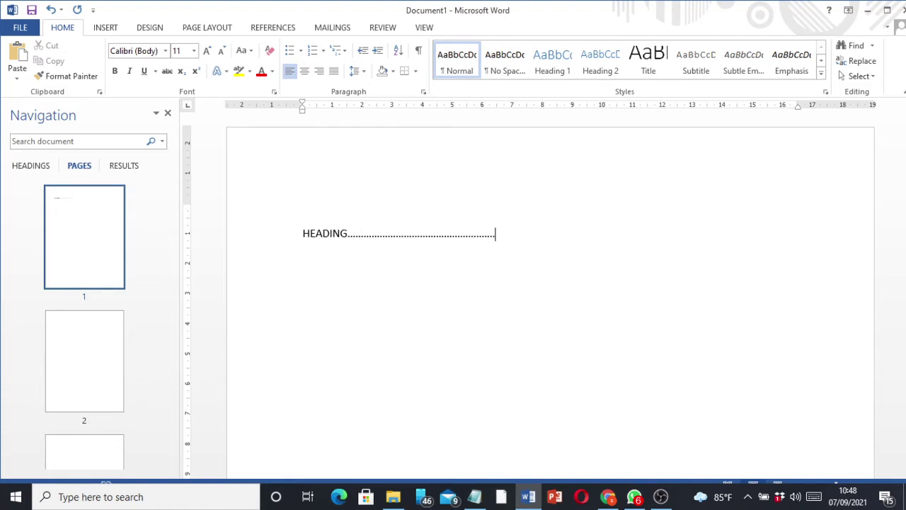
text(10)
drag(524, 230, 327, 242)
key(Delete)
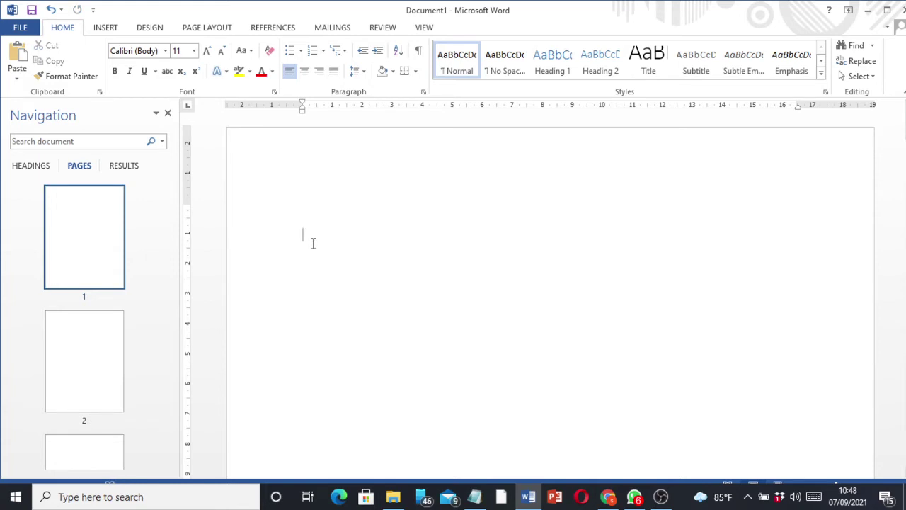
Step: Look through the blank pages 1 to 5 in the Navigation pane
click(107, 245)
scroll(75, 376, down, 3)
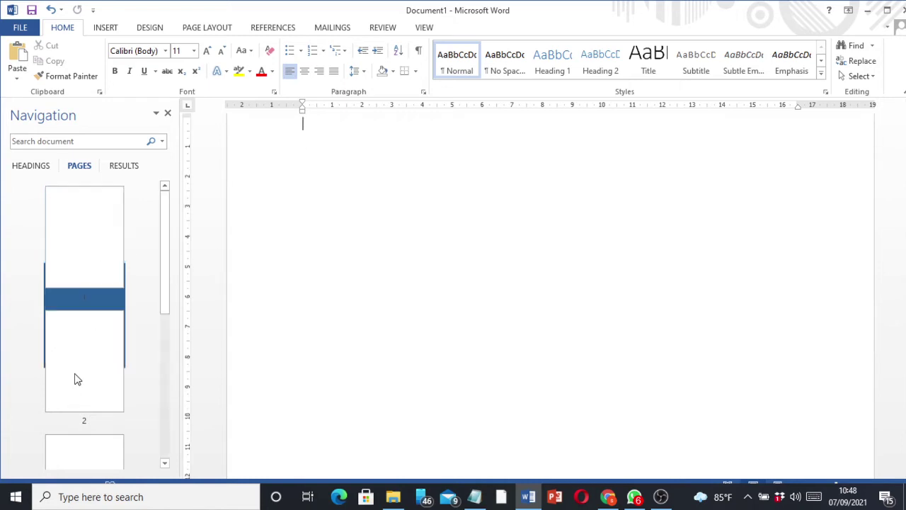
click(89, 378)
scroll(89, 382, down, 2)
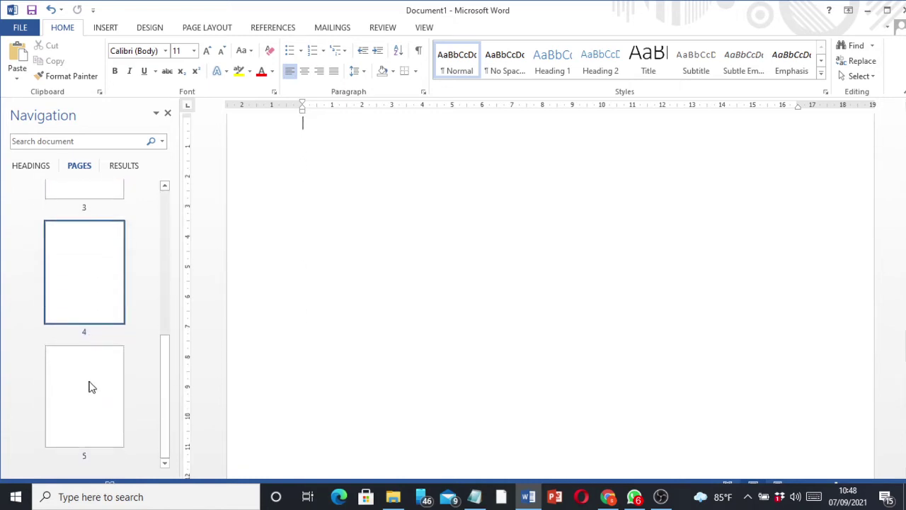
click(89, 386)
scroll(109, 390, up, 5)
click(83, 264)
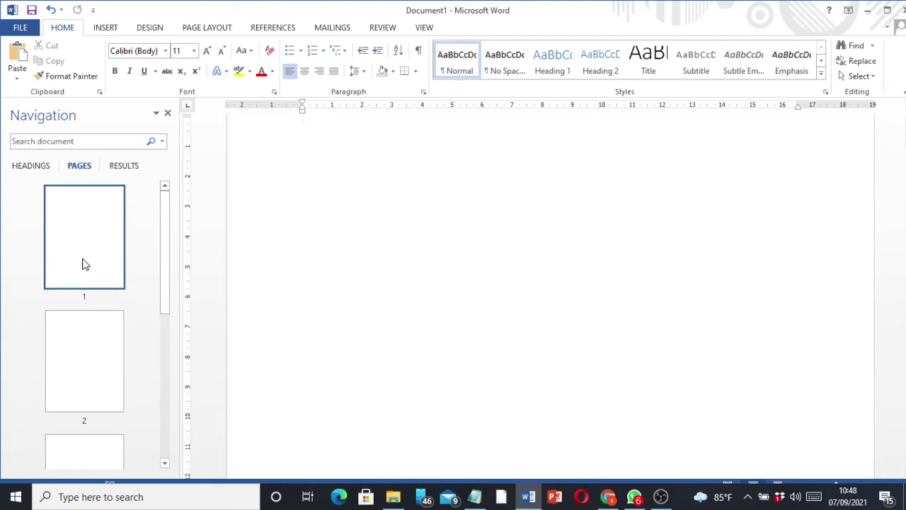
Step: Type 'HEADING 1' at the top of page 2 and give it the Heading 1 style
click(80, 364)
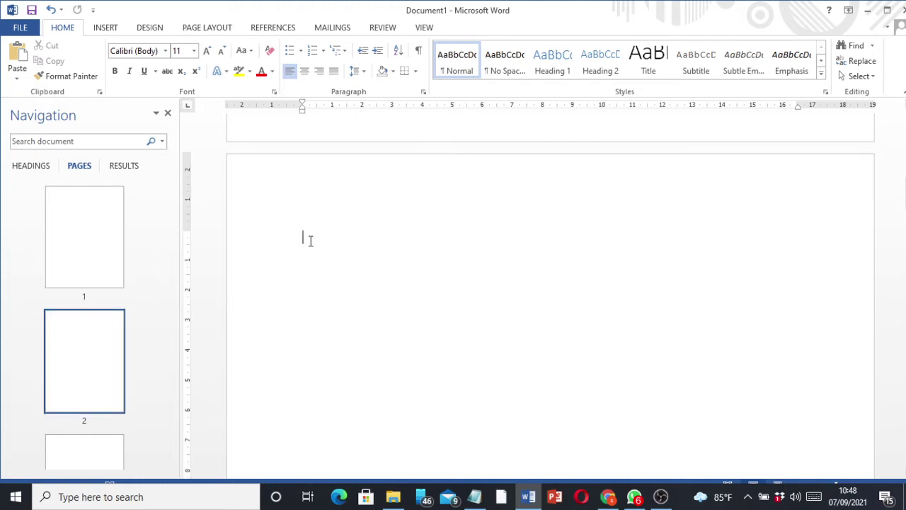
text(HEADING 1)
triple_click(320, 234)
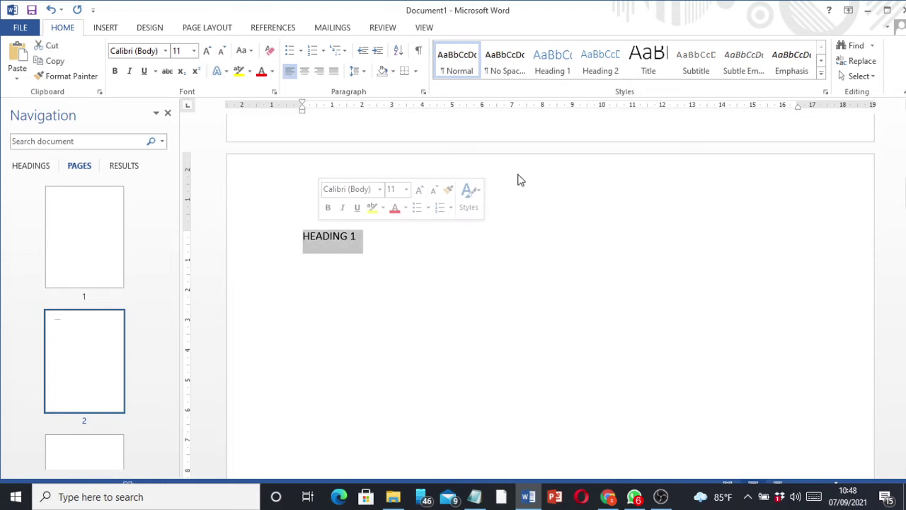
click(547, 73)
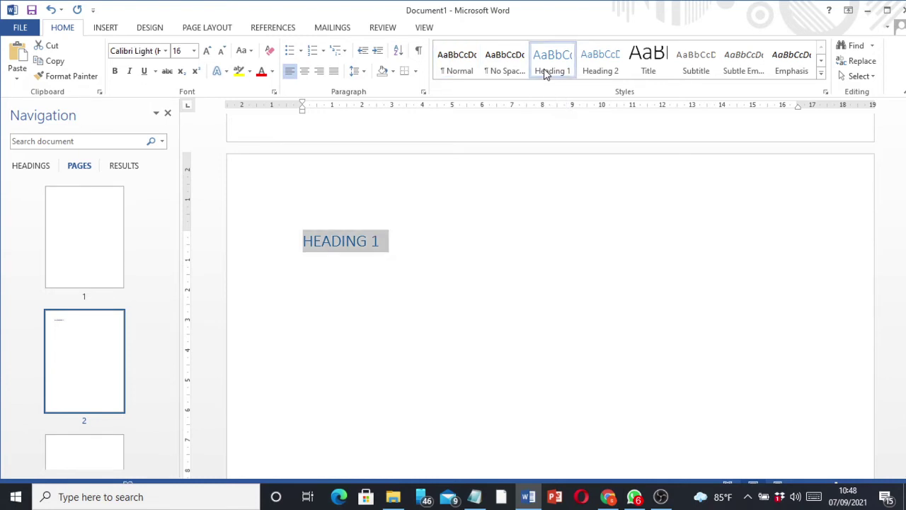
click(74, 445)
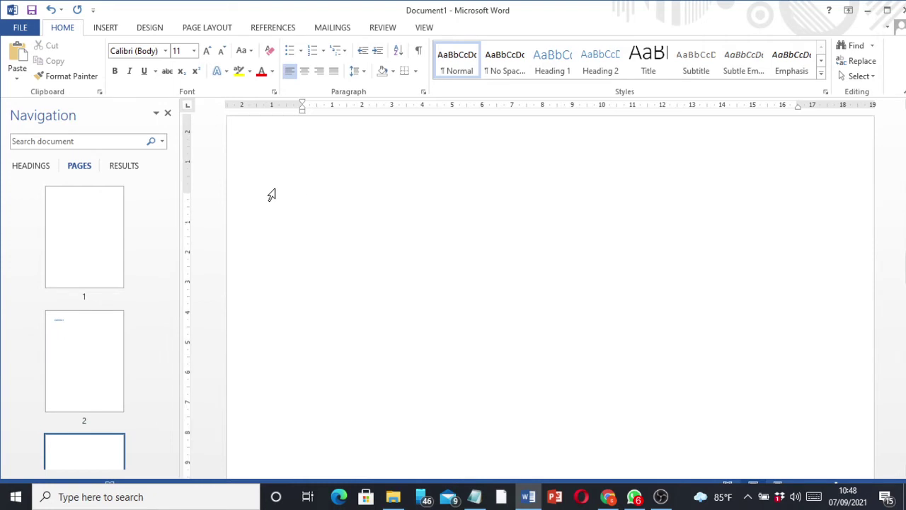
Step: Type 'HEADING 2' on page 3 and format it in the 16 pt Heading 1 style
text(HEADING 2)
drag(325, 206, 296, 196)
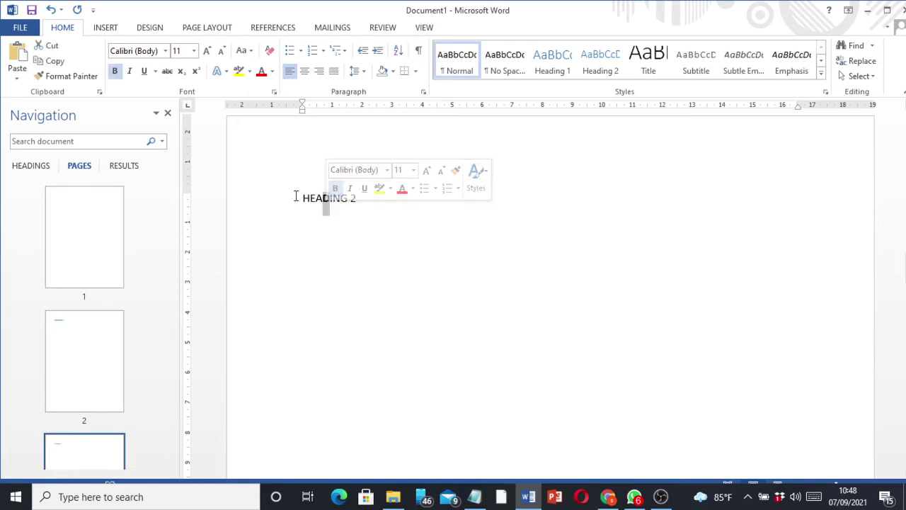
triple_click(314, 204)
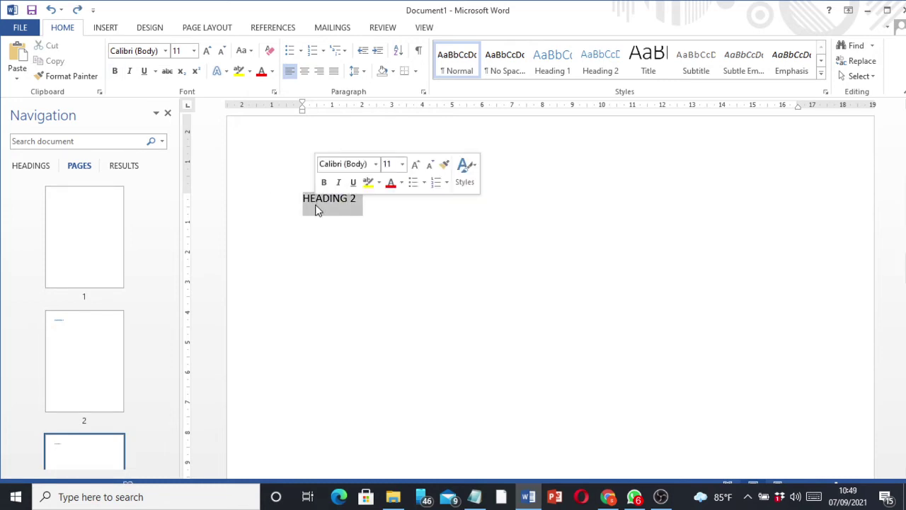
click(552, 70)
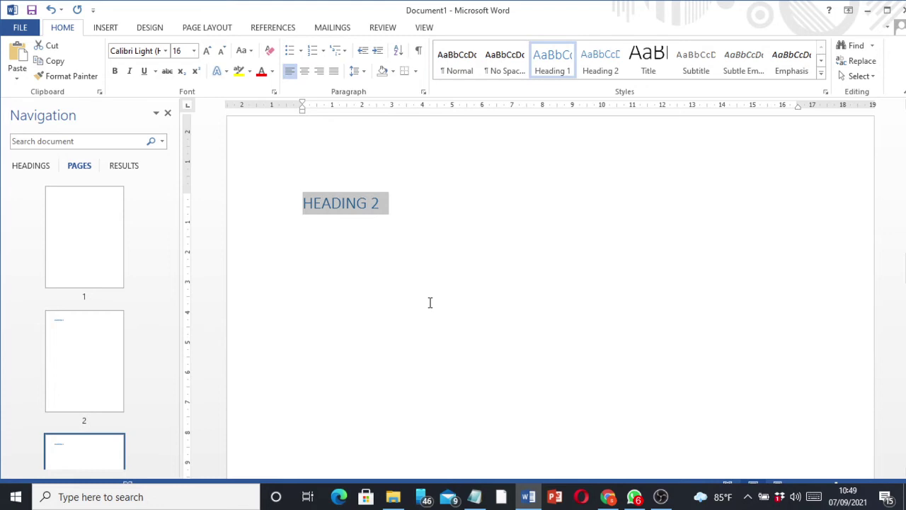
click(71, 383)
scroll(131, 362, down, 3)
click(95, 293)
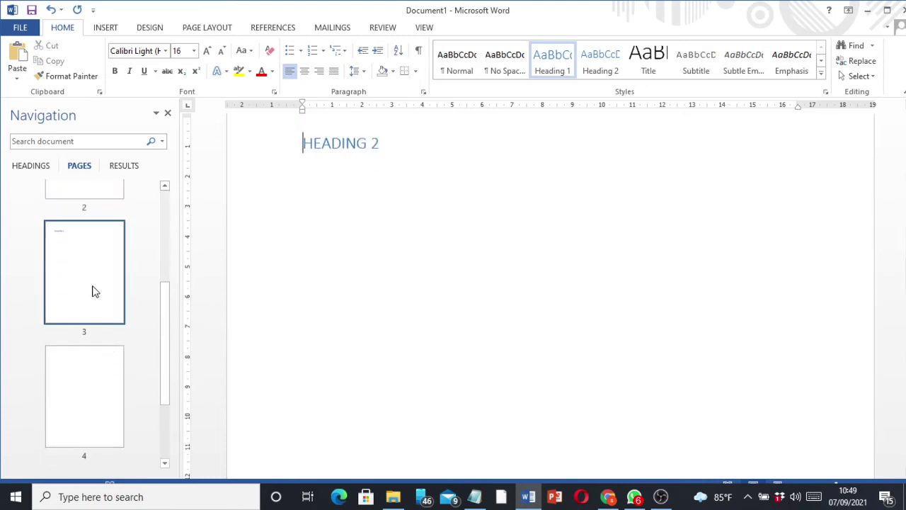
Step: Type 'HEADING 3' on page 4 and apply the Heading 1 style
click(91, 394)
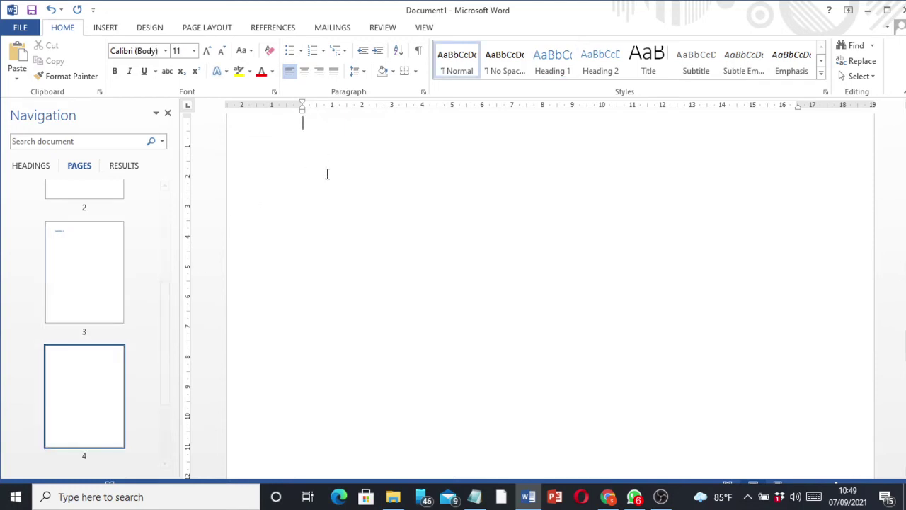
text(HEADING 3)
scroll(328, 174, up, 2)
triple_click(346, 207)
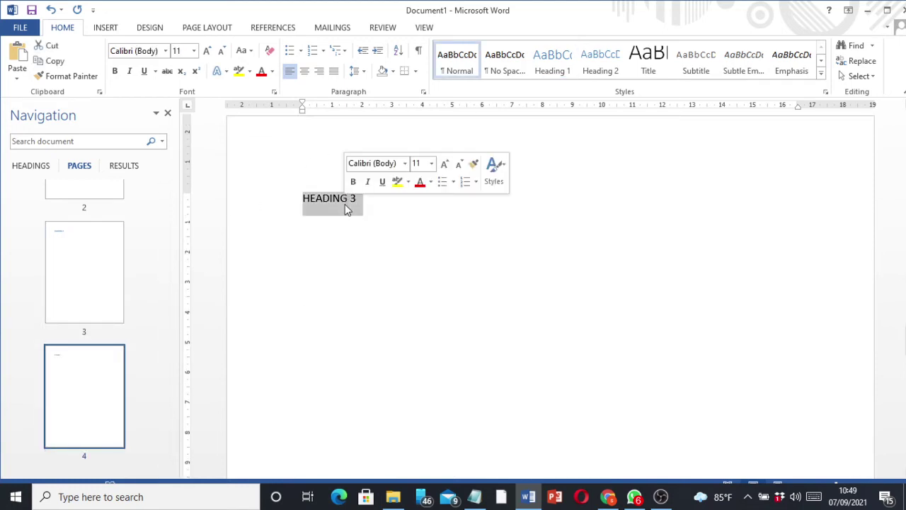
click(563, 74)
scroll(110, 375, down, 2)
Step: Type 'HEADING 4' on page 5 and apply the Heading 1 style
click(108, 376)
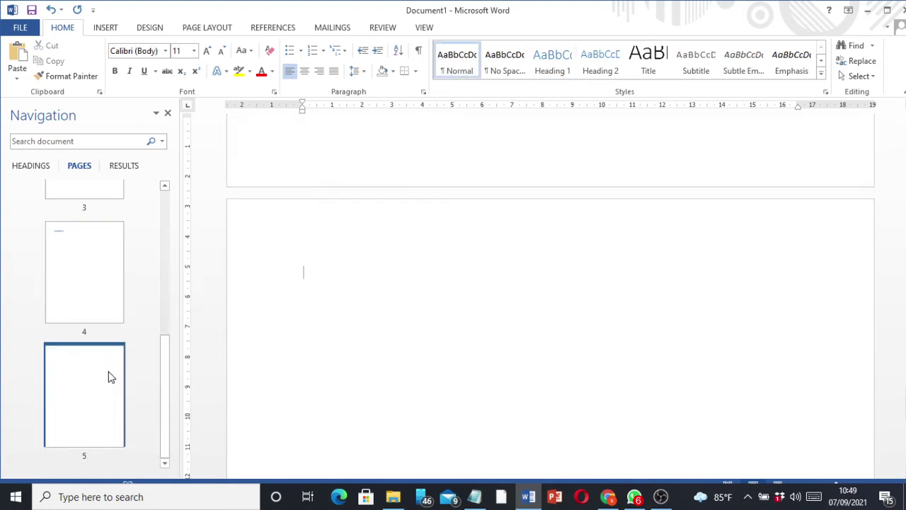
text(HEADING )
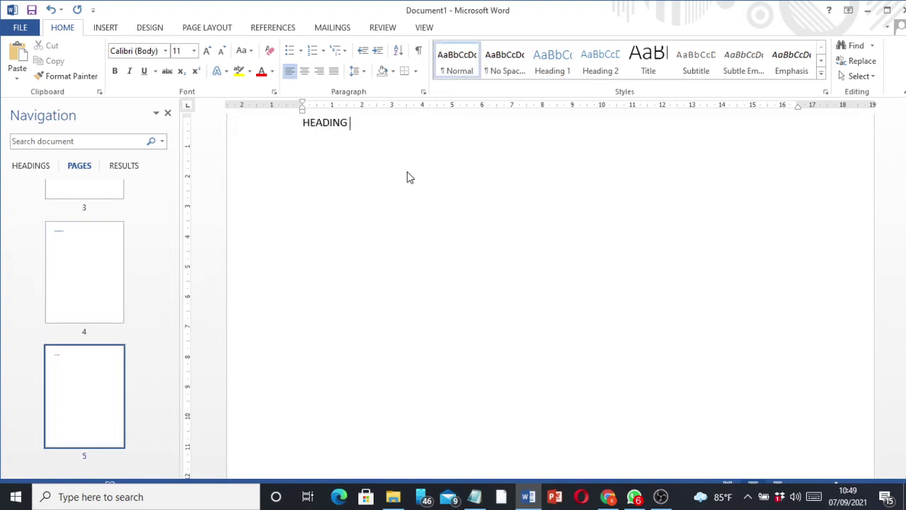
text(4)
triple_click(345, 127)
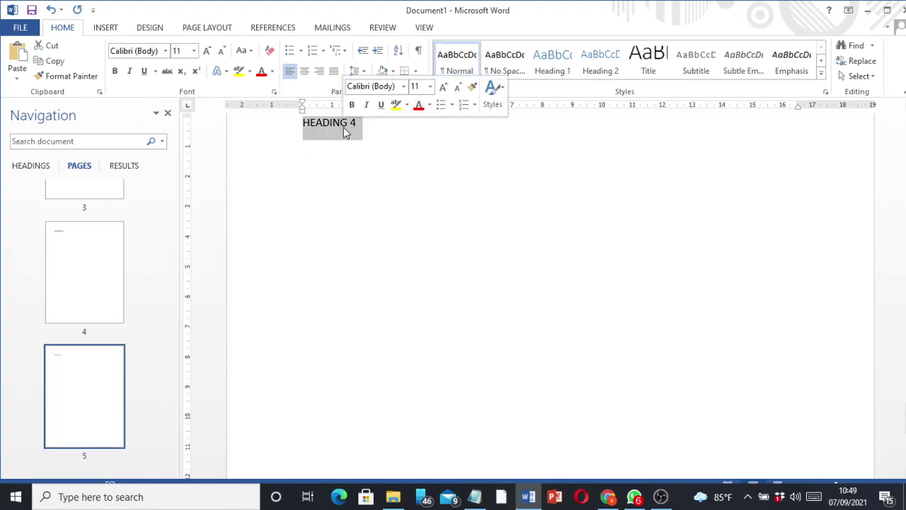
click(557, 69)
scroll(83, 356, up, 2)
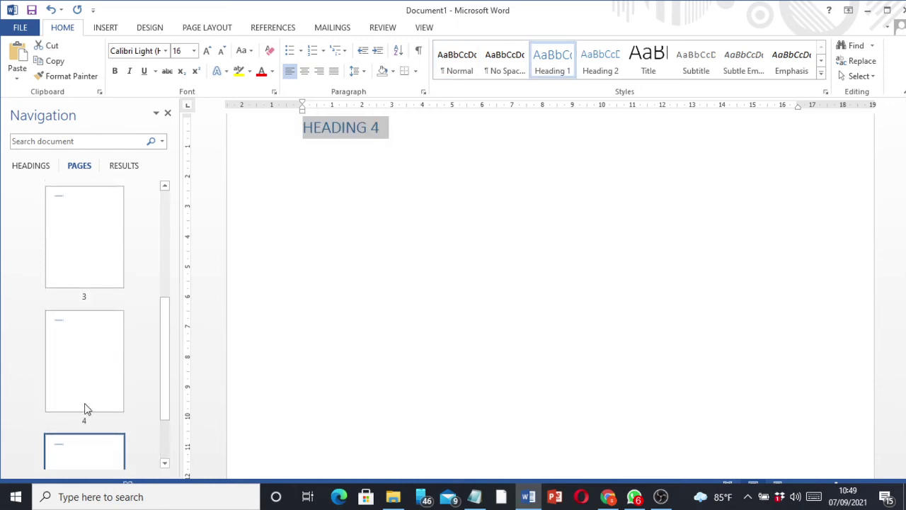
scroll(85, 408, down, 1)
scroll(89, 370, up, 3)
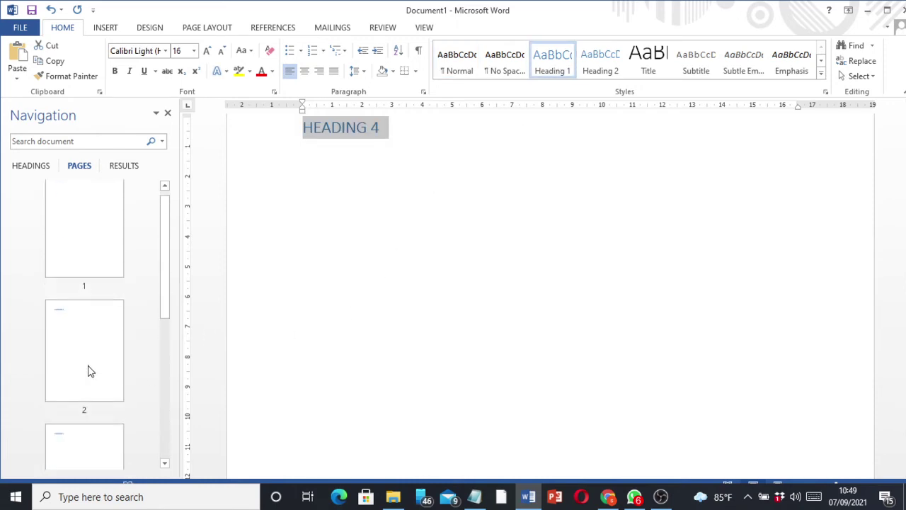
Step: Check the headings on pages 2 to 5, then return to blank page 1
click(105, 234)
scroll(90, 376, down, 2)
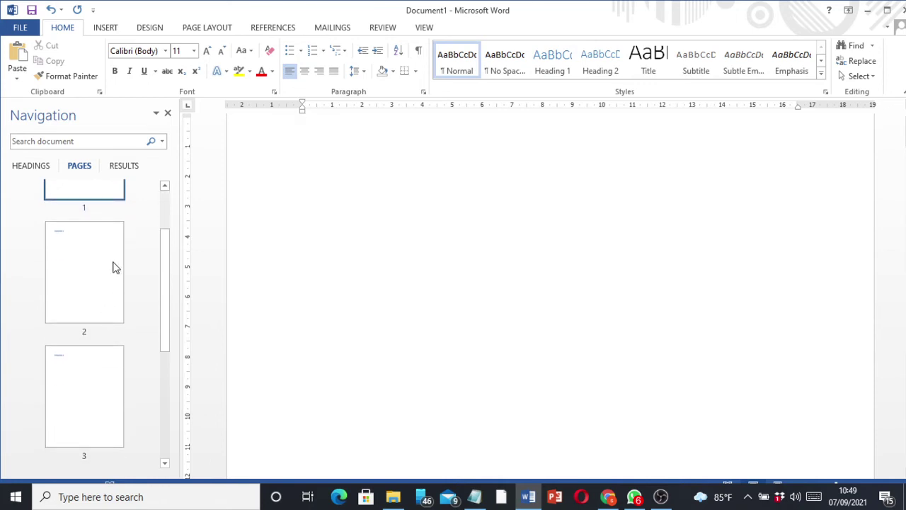
click(116, 268)
click(103, 398)
scroll(99, 386, down, 2)
click(92, 315)
click(94, 393)
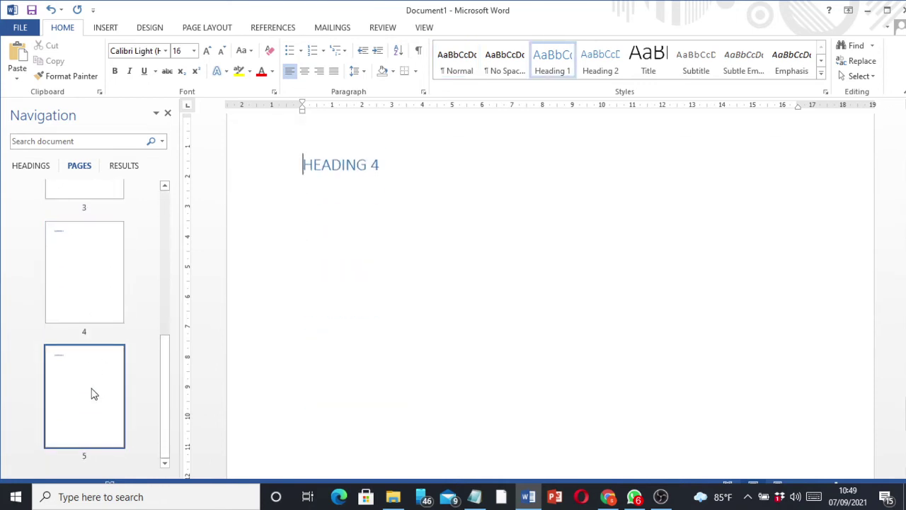
scroll(107, 390, up, 3)
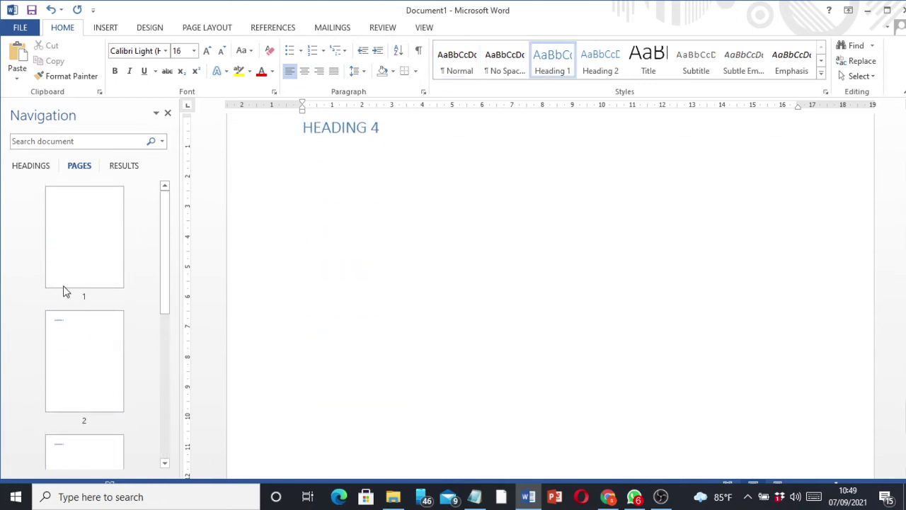
click(79, 267)
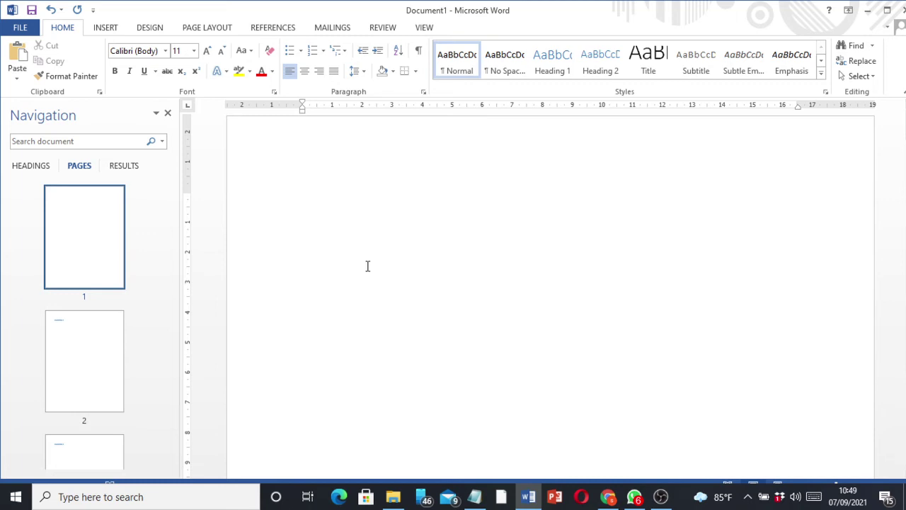
Step: Insert Automatic Table 1 from References, listing HEADING 1–4 on pages 2–5
click(274, 28)
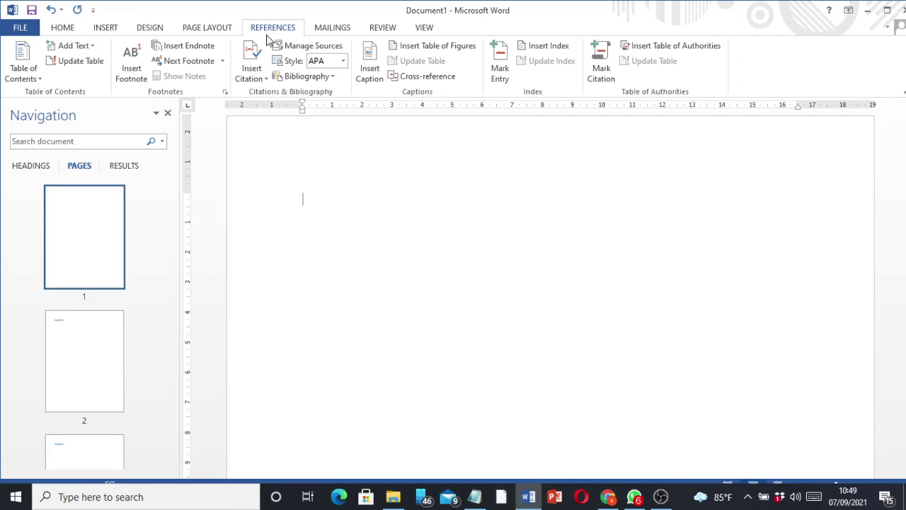
click(42, 80)
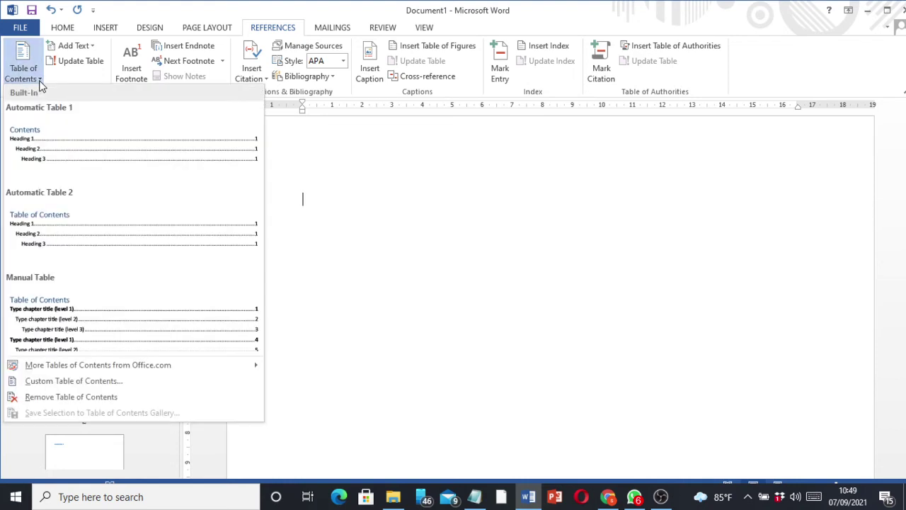
click(41, 126)
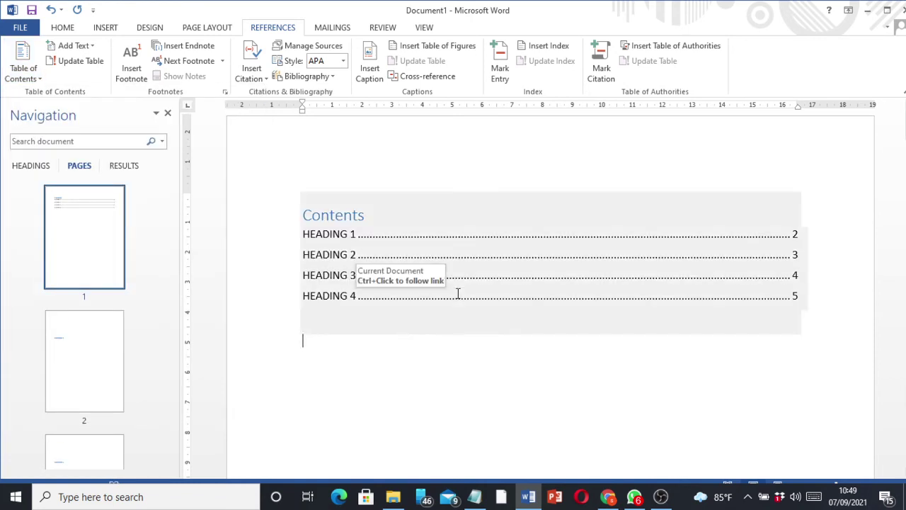